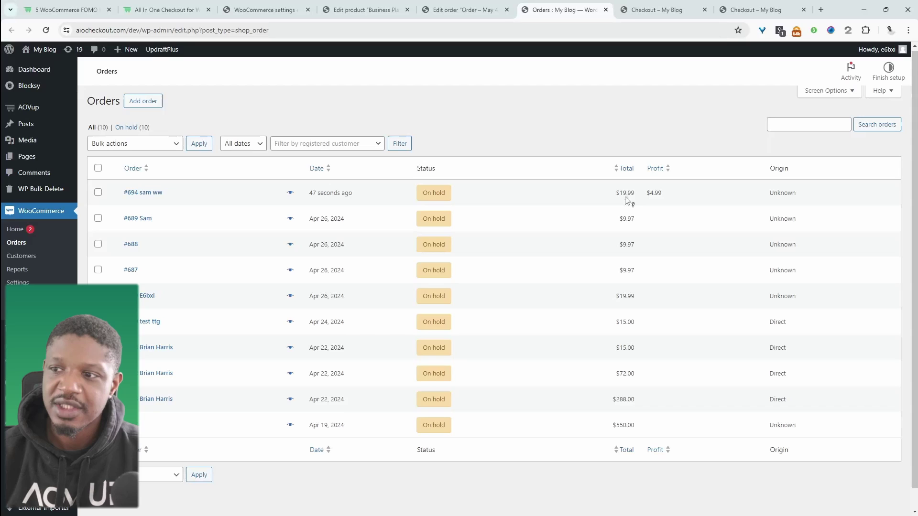
Check order #694 in the Orders list, then switch to its edit tab showing $5.00 cost and $4.99 profit
mouse_move(631, 200)
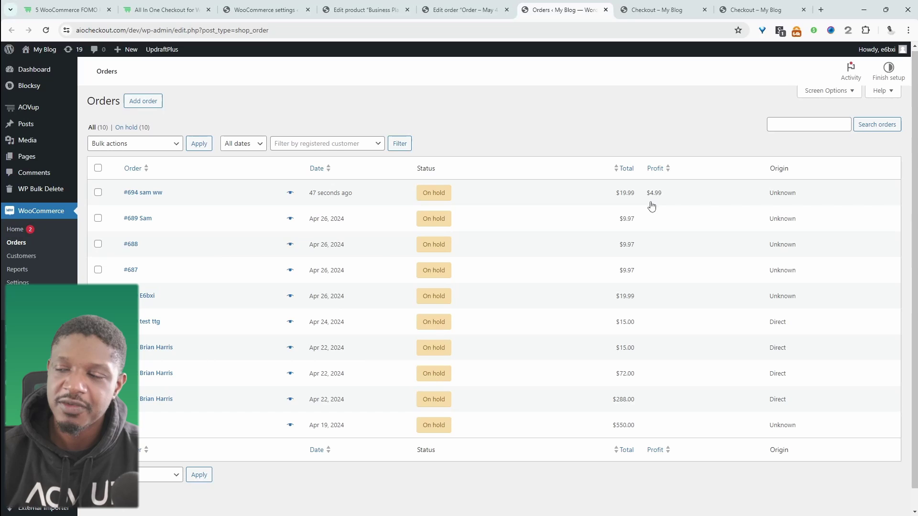
key(ctrl+shift+Tab)
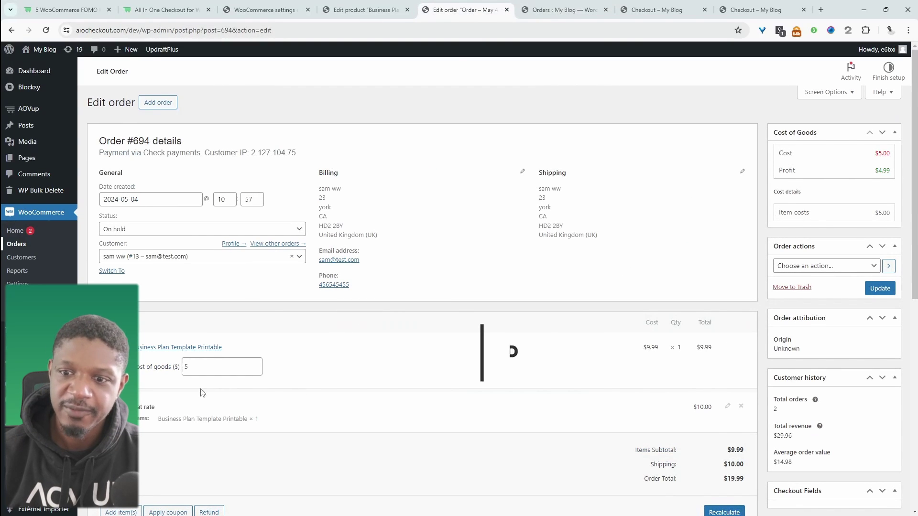
Point out order #694's $5 cost of goods and $4.99 profit, then scroll down the order page
click(158, 368)
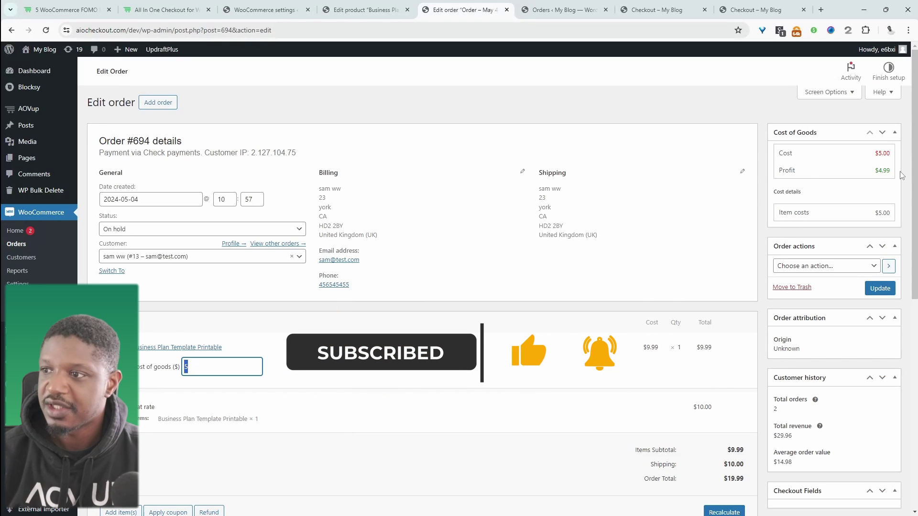
mouse_move(875, 171)
mouse_down()
mouse_move(879, 154)
mouse_move(883, 173)
mouse_up()
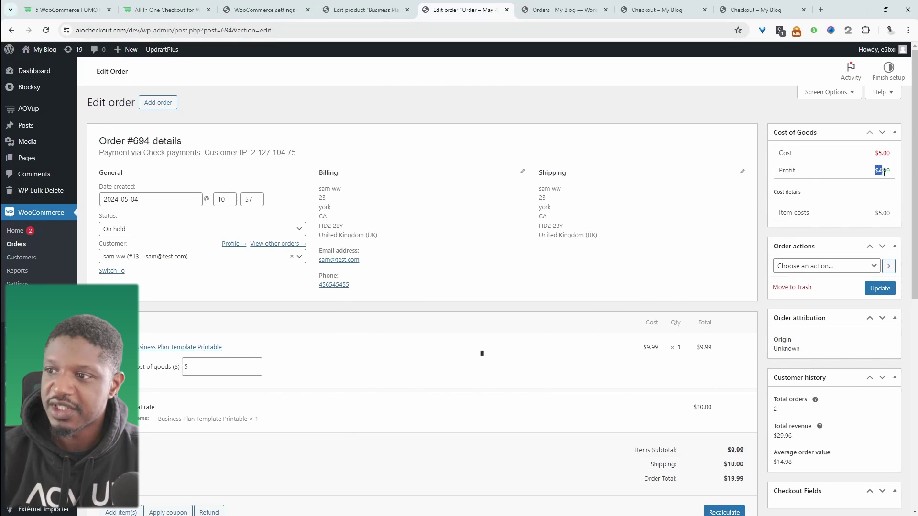
scroll(801, 420, down, 8)
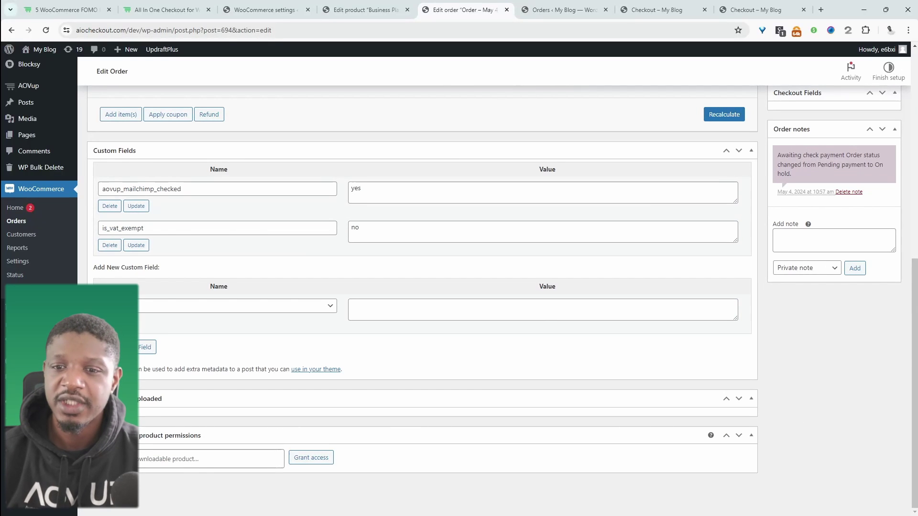
mouse_move(28, 415)
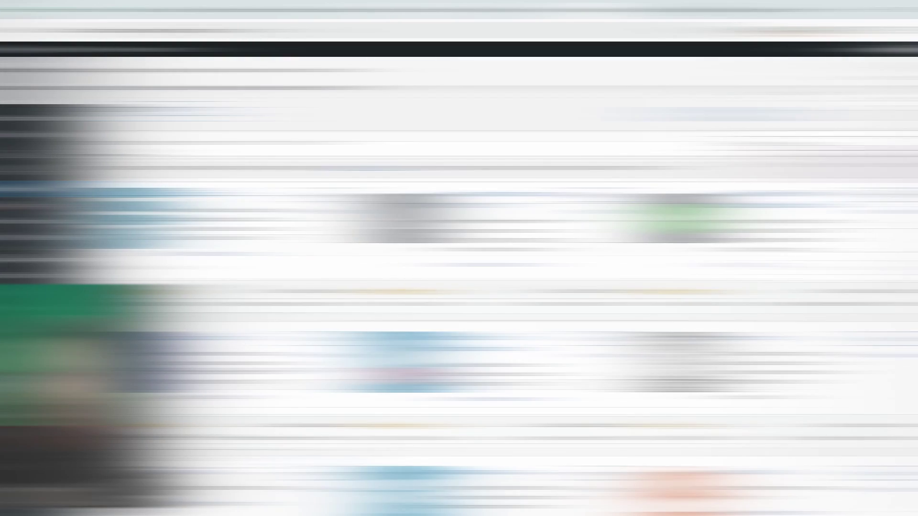
Confirm the Cost of Goods Sold plugin is Active, then open WooCommerce General settings and close the plugin tab
click(848, 143)
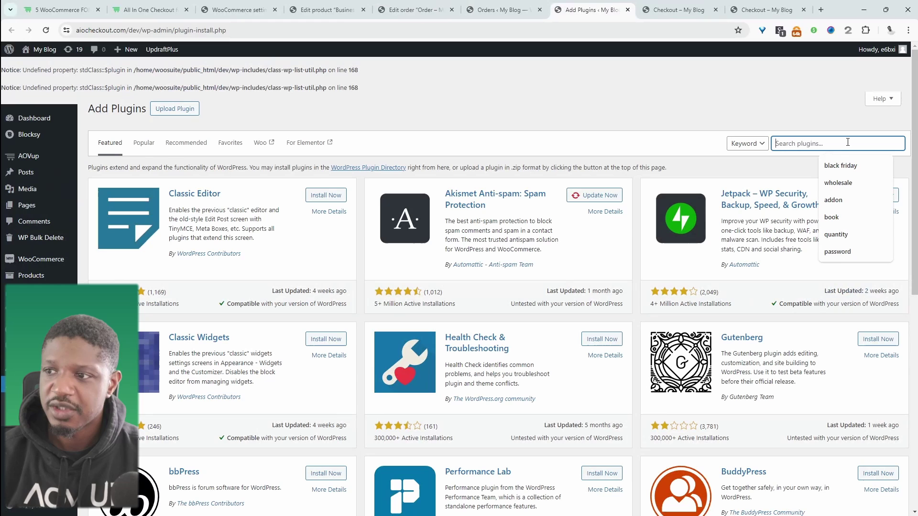
text(Cost of Goods Sold)
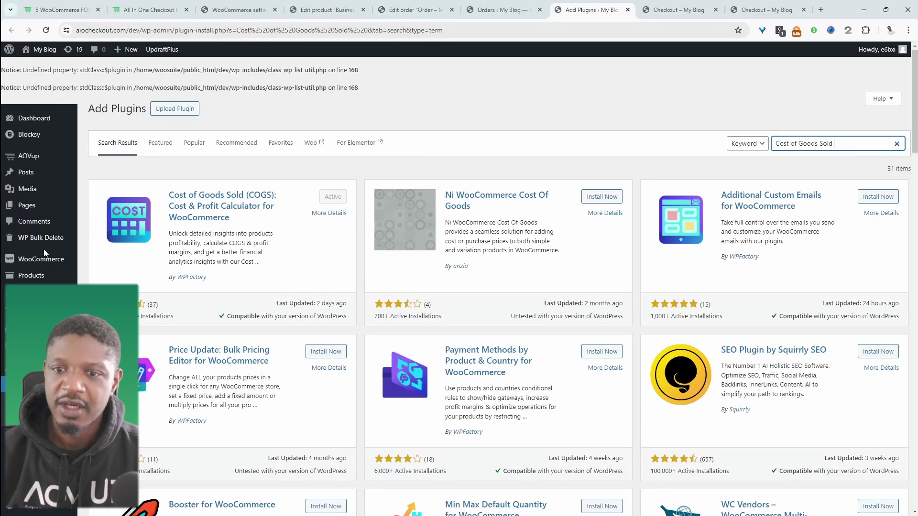
mouse_move(58, 259)
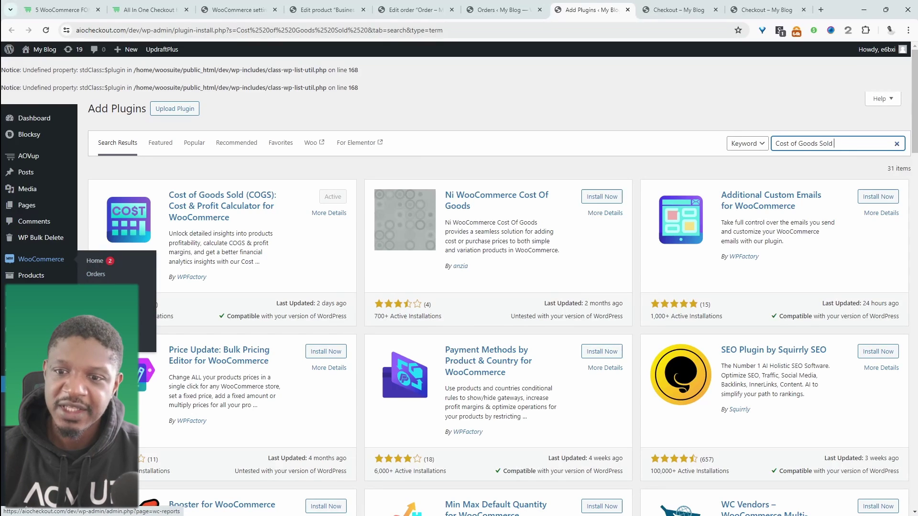
click(95, 314)
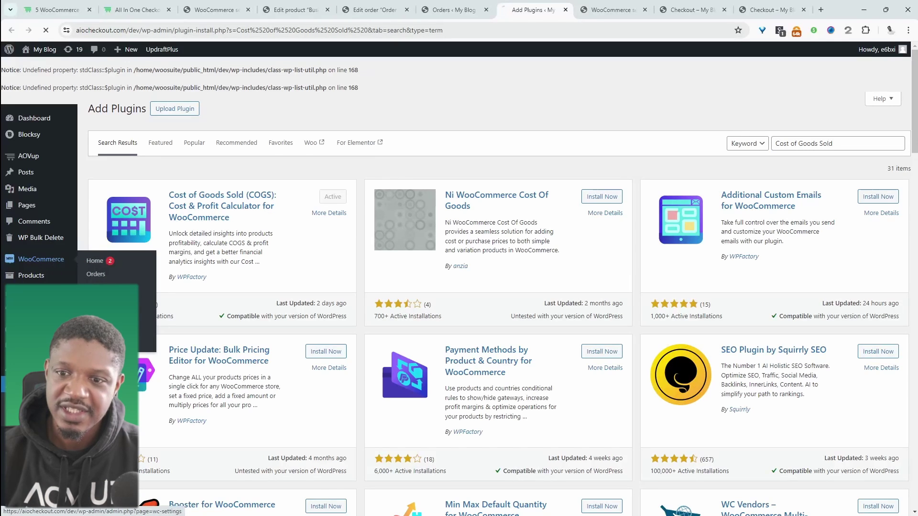
key(ctrl+w)
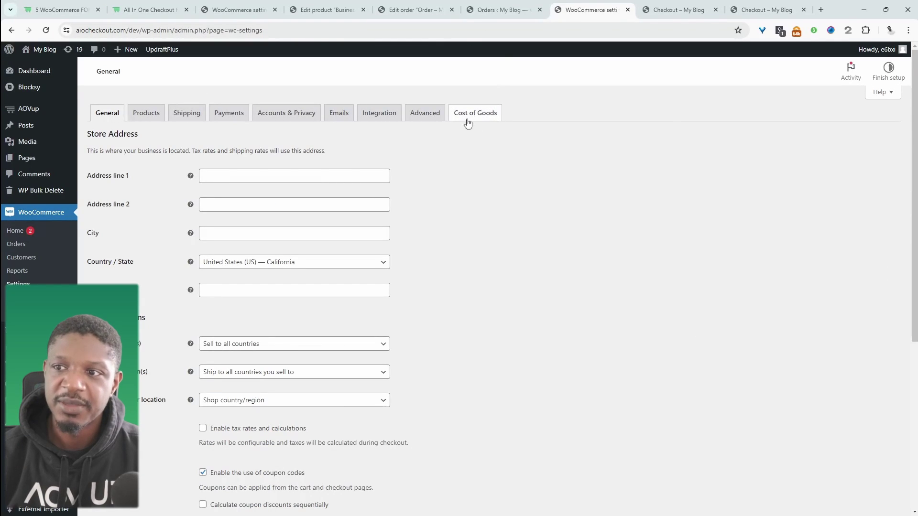
Open the Cost of Goods settings and review the Products options: price excluding tax, 2 cost decimals
click(478, 119)
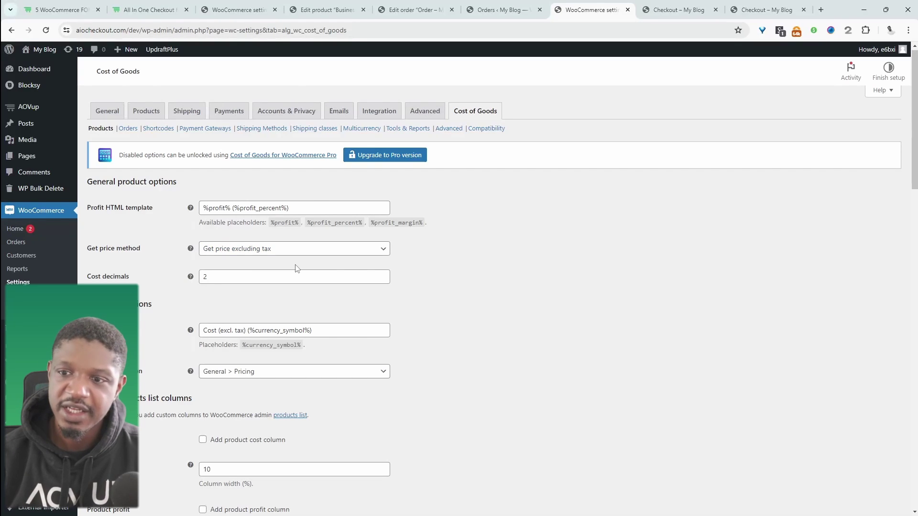
scroll(312, 289, down, 5)
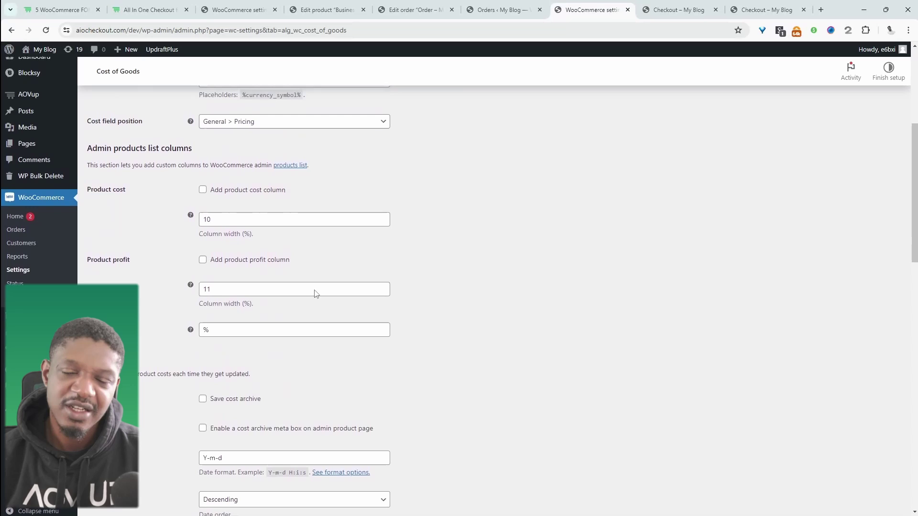
scroll(314, 292, down, 3)
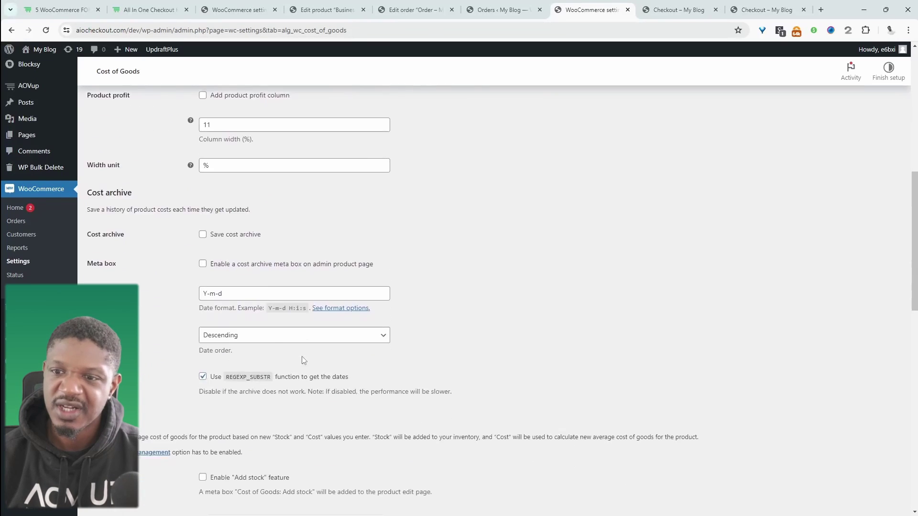
scroll(304, 360, down, 2)
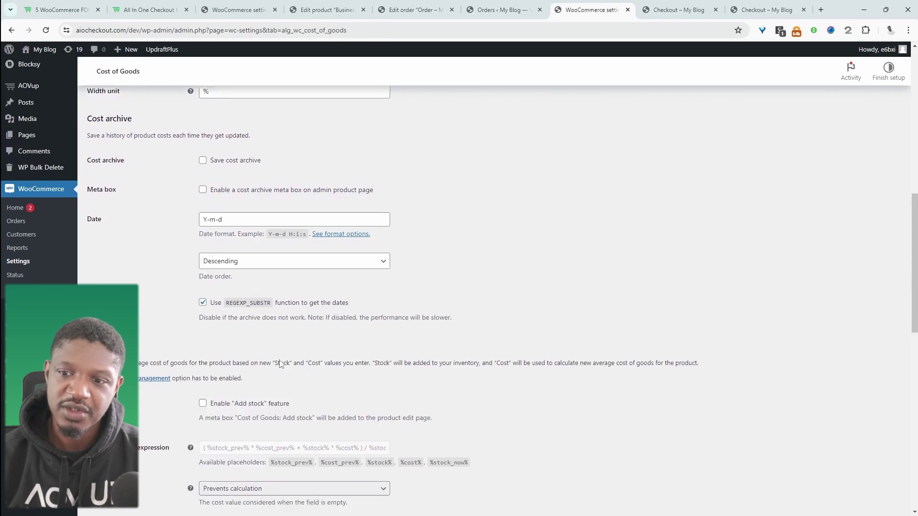
scroll(281, 364, down, 15)
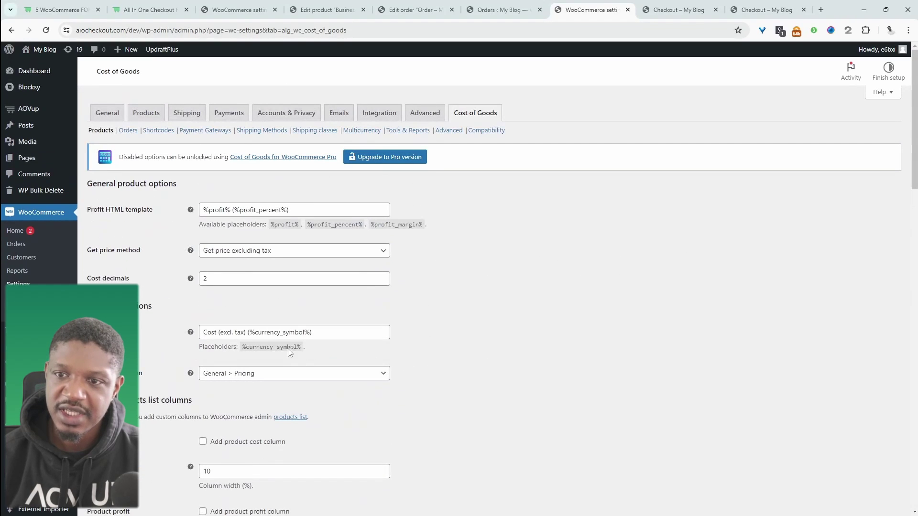
Turn off the cost column in the Orders list within the Cost of Goods order settings
click(128, 139)
click(506, 95)
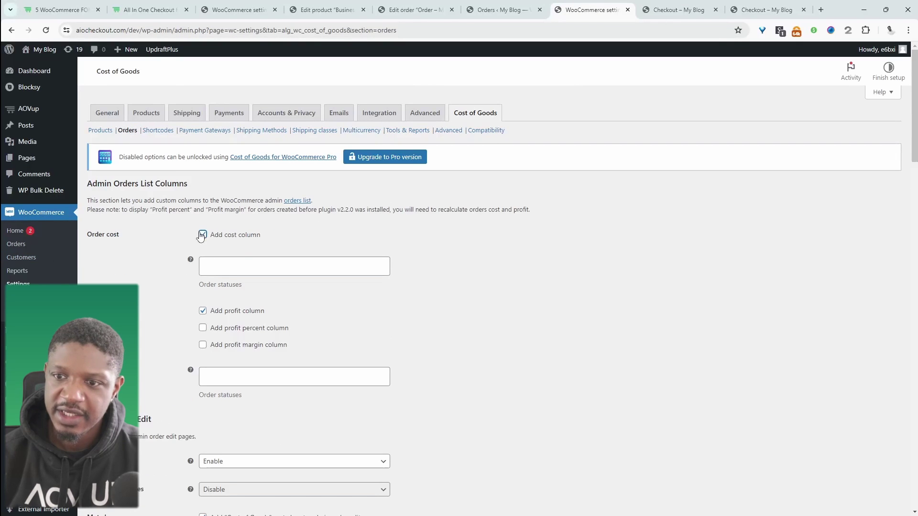
click(202, 235)
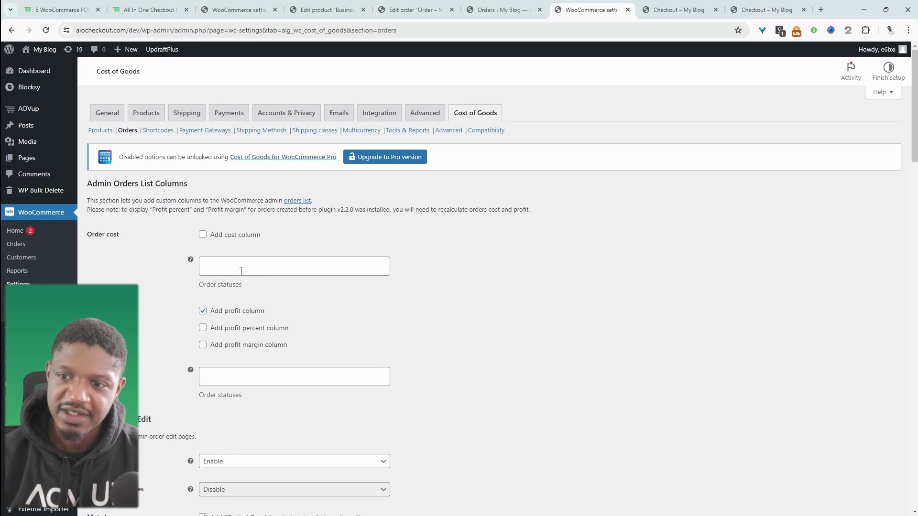
Scroll through the remaining settings and move to the All Products list of five published products
scroll(381, 304, down, 15)
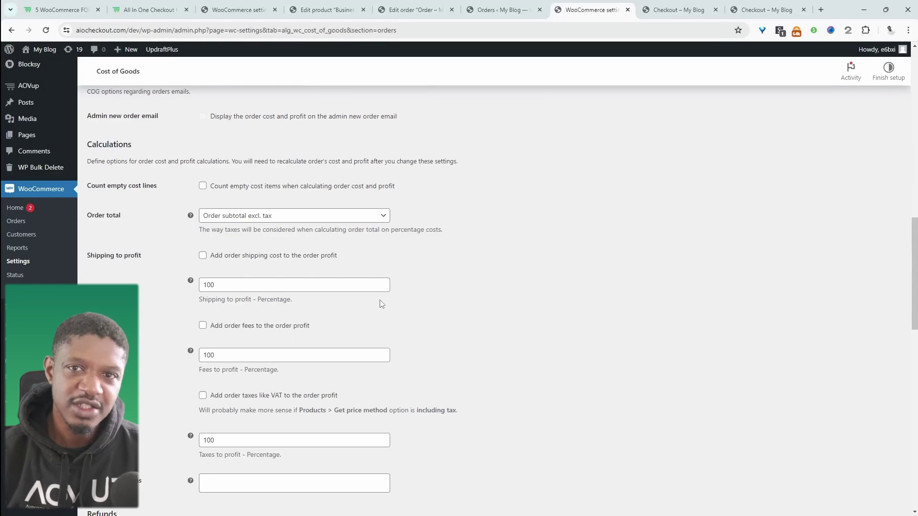
scroll(381, 304, down, 5)
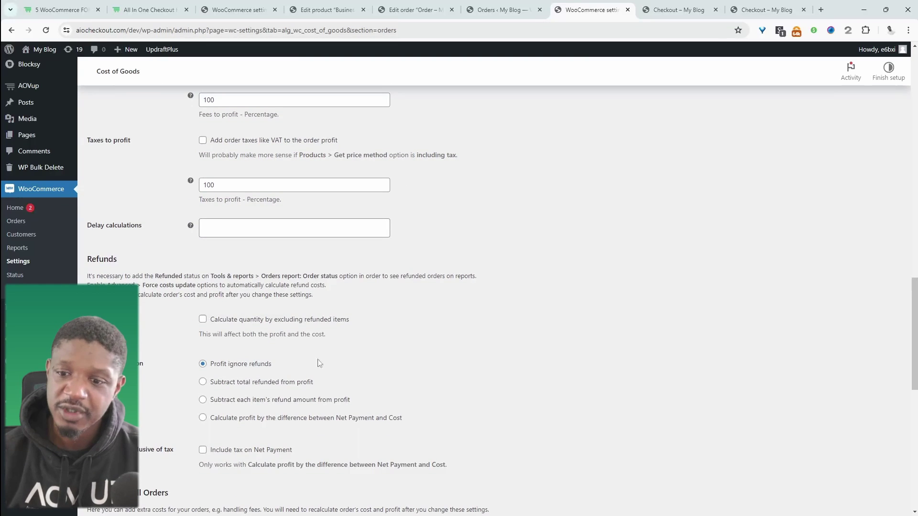
scroll(320, 363, down, 10)
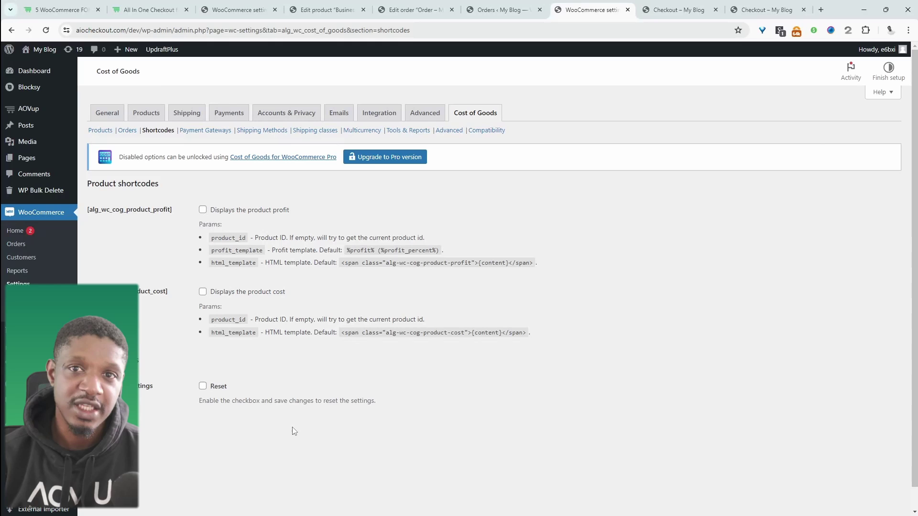
mouse_move(28, 329)
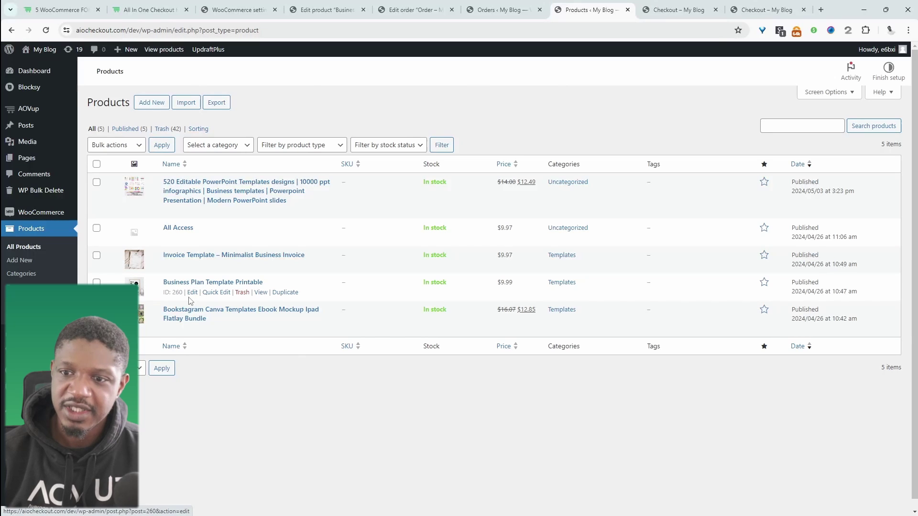
Open Business Plan Template Printable and locate its current cost of 5 and 9.99 regular price
click(195, 295)
scroll(608, 311, down, 4)
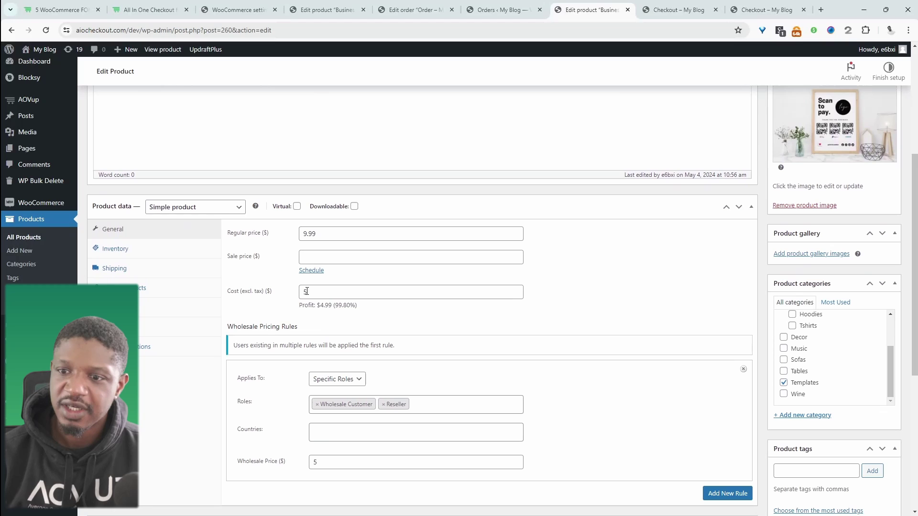
drag(306, 292, 290, 291)
double_click(334, 230)
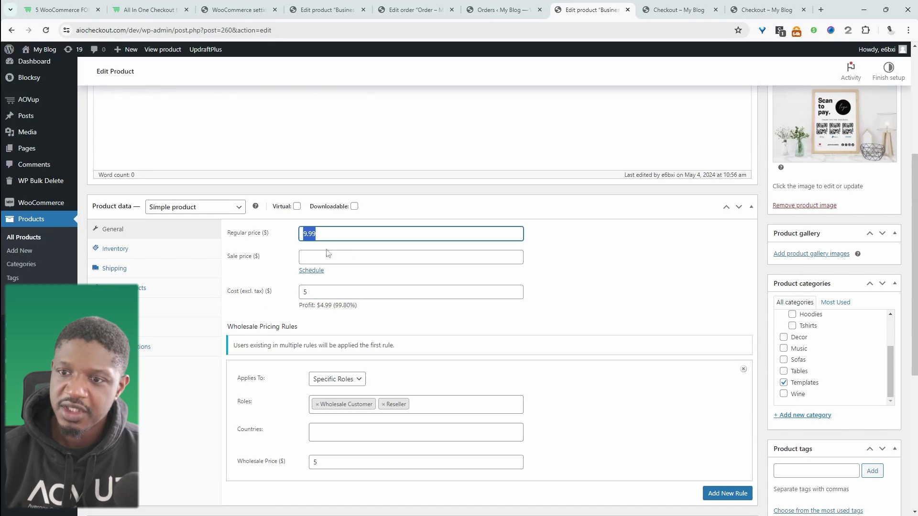
drag(321, 297, 234, 323)
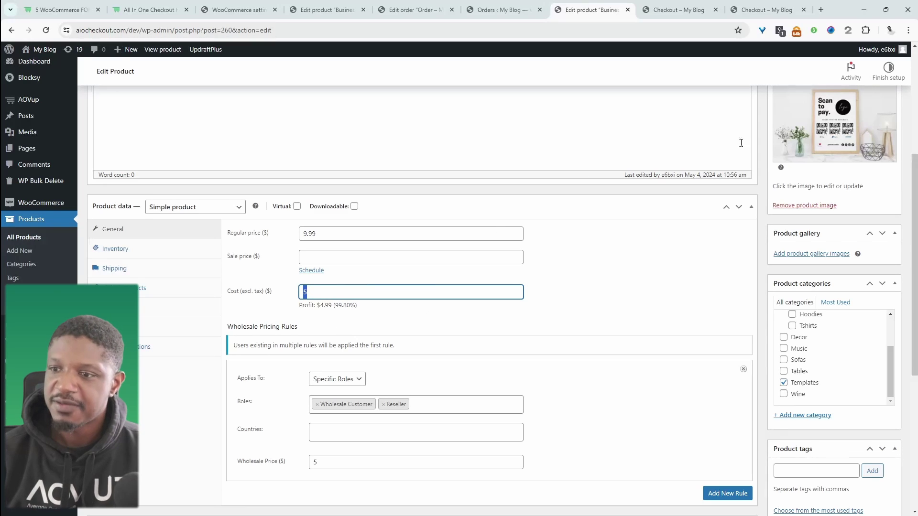
scroll(436, 376, up, 1)
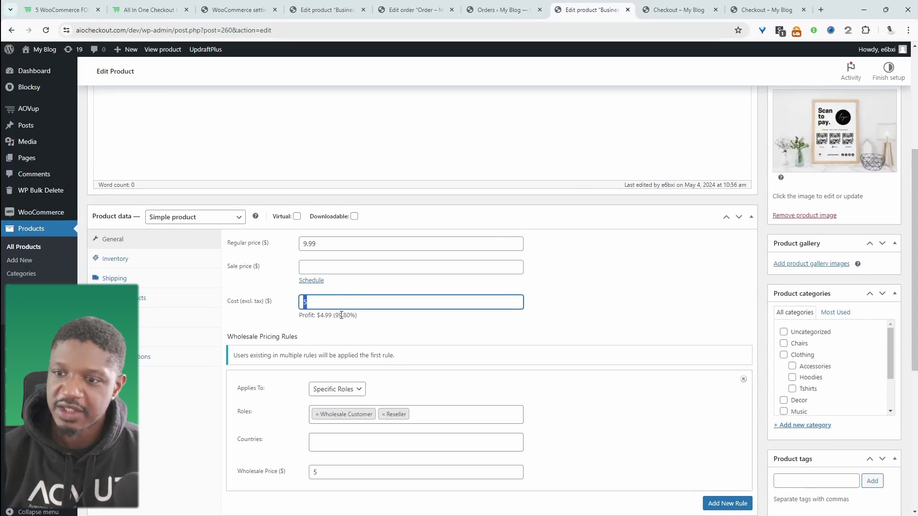
scroll(616, 264, up, 4)
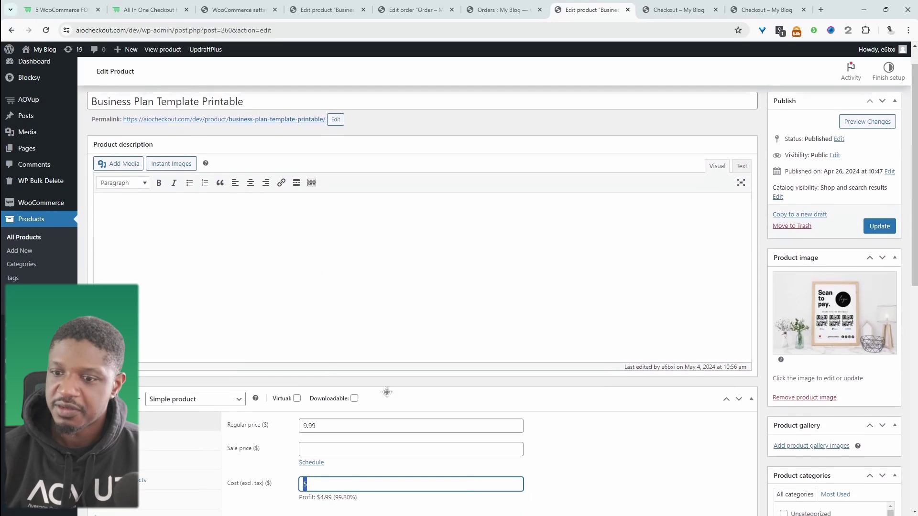
scroll(430, 359, down, 2)
scroll(311, 437, up, 1)
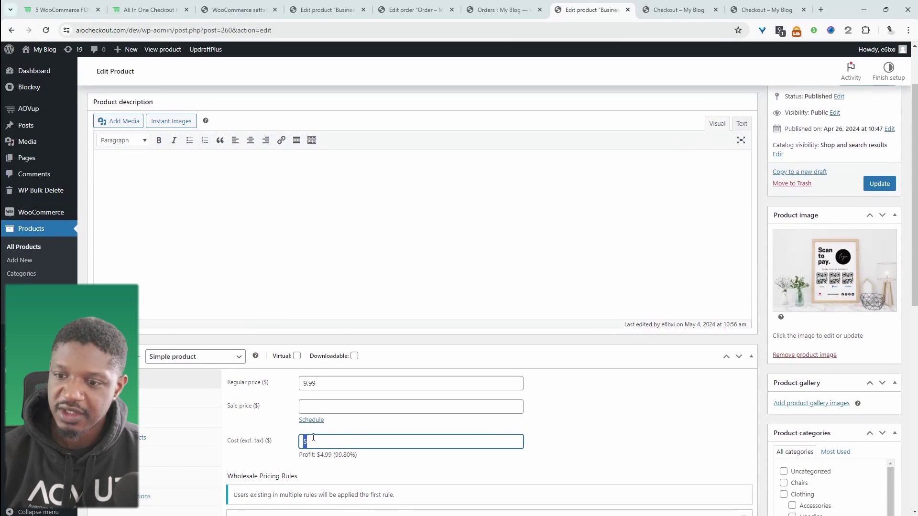
Change the product's cost from 5 to 6 and update it, giving $3.99 profit (66.50%)
text(6)
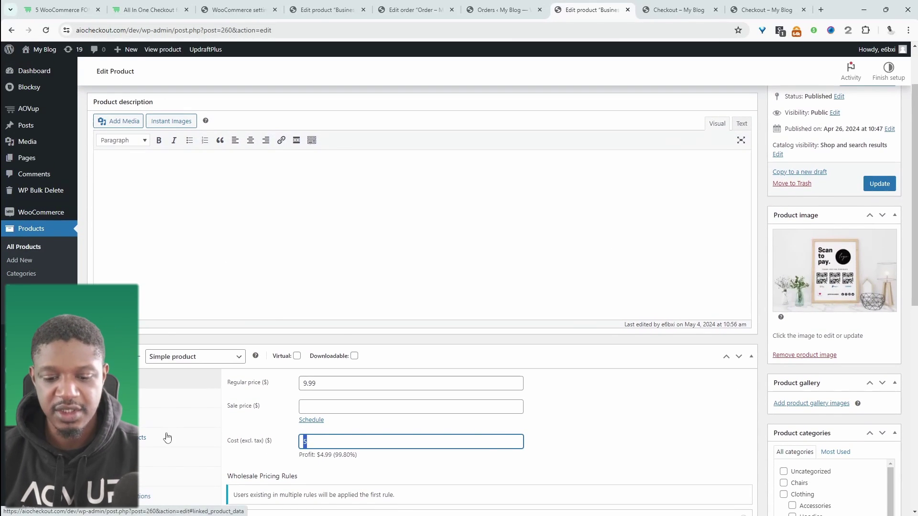
click(341, 458)
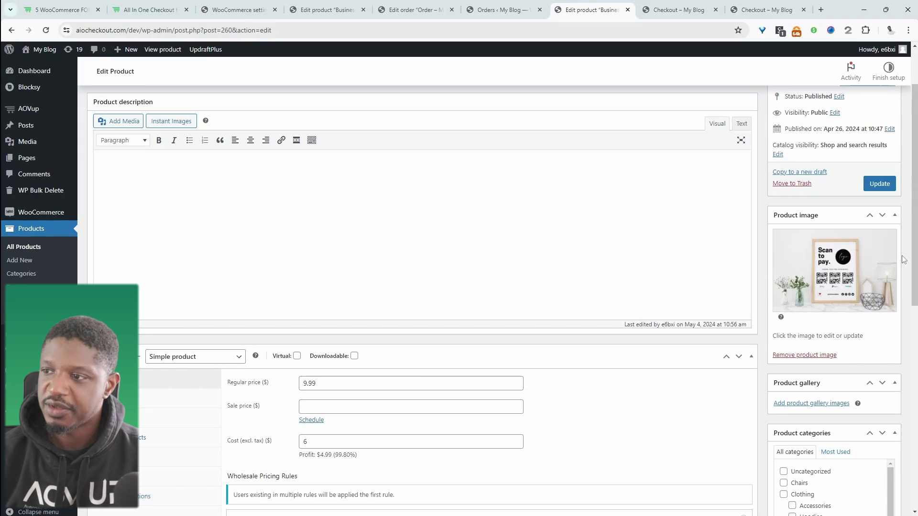
click(888, 187)
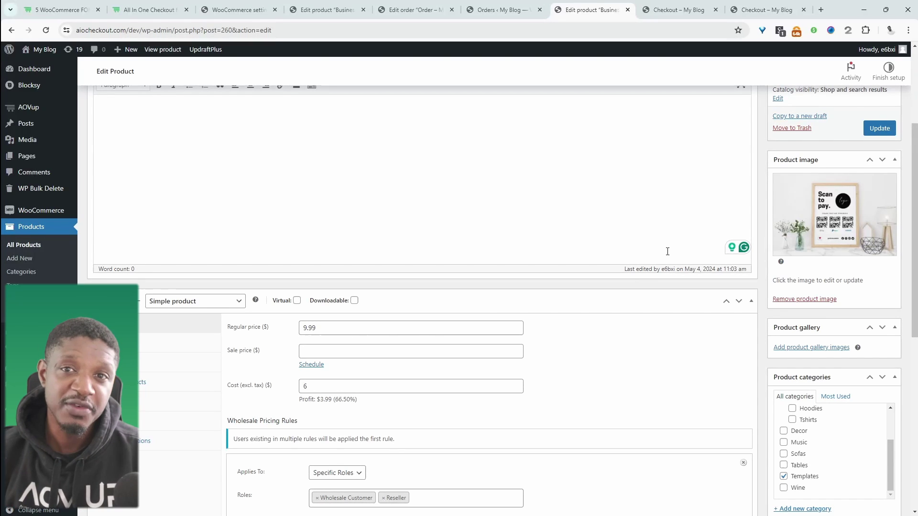
scroll(667, 251, down, 3)
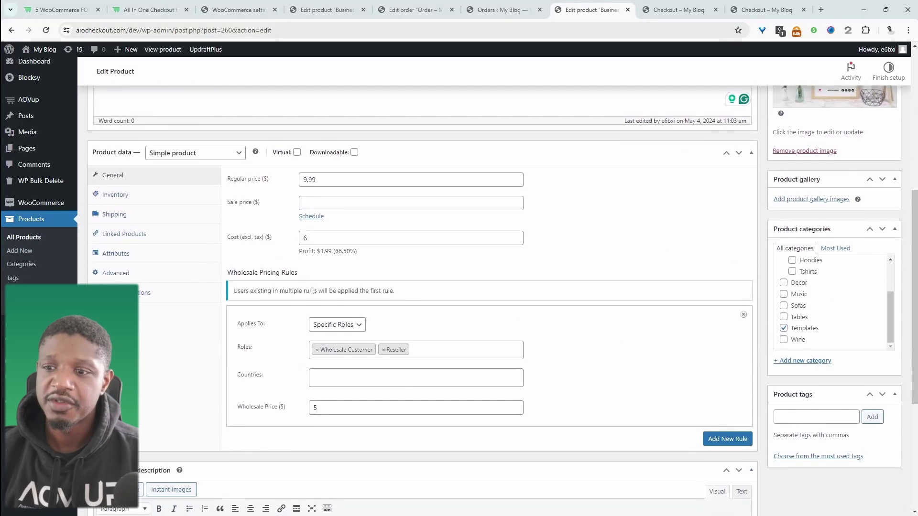
scroll(334, 230, up, 2)
Go to the WooCommerce Orders list and open order #694 for editing
mouse_move(56, 216)
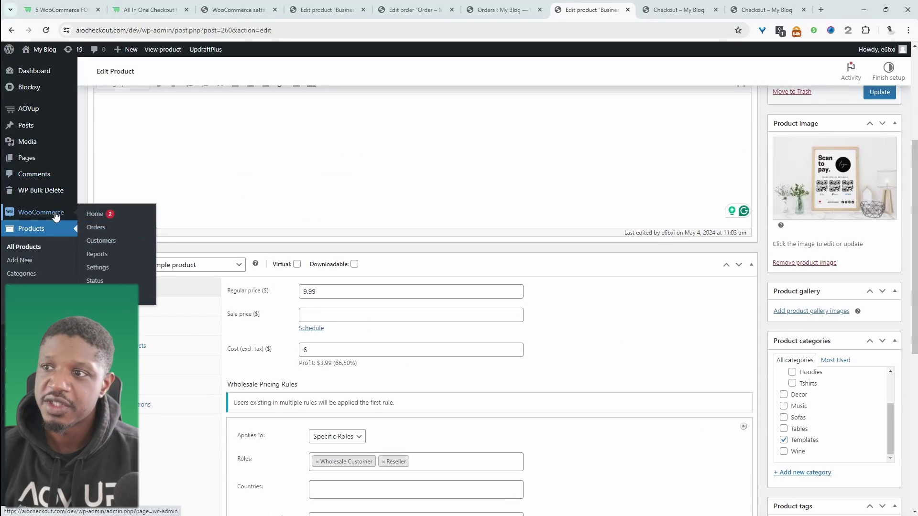
click(92, 228)
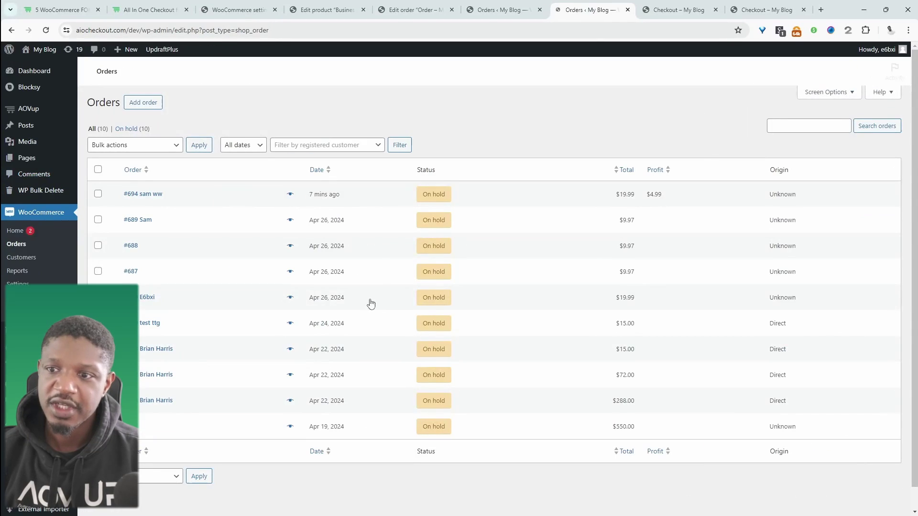
click(144, 194)
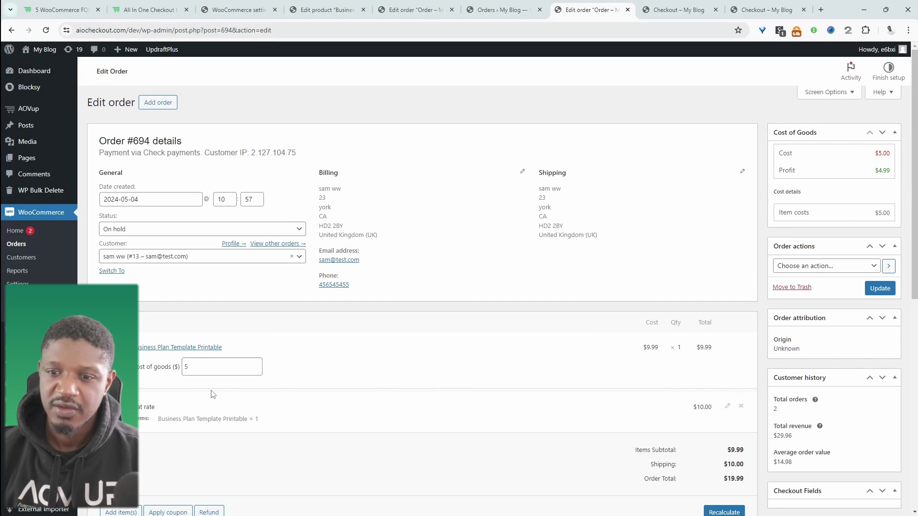
Change the line item's cost of goods from 5 to 6 and update, showing $3.99 profit
click(209, 371)
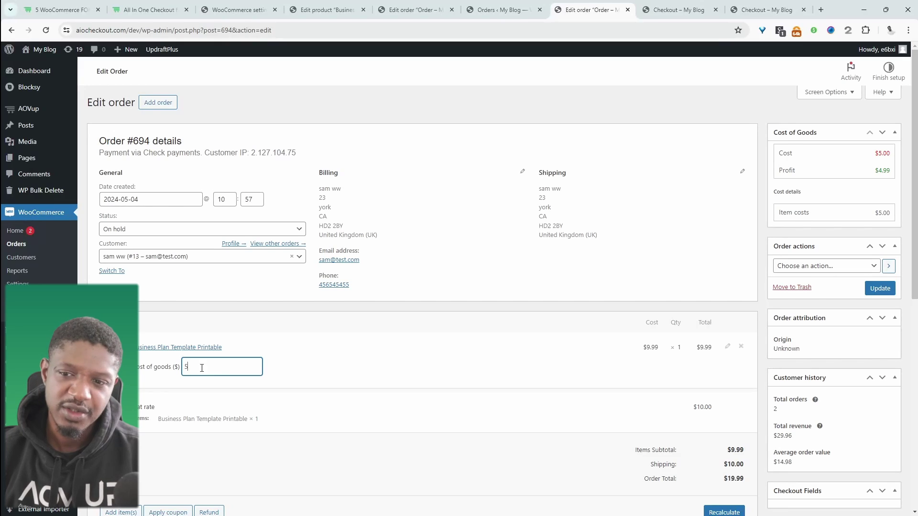
drag(213, 368, 173, 373)
text(6)
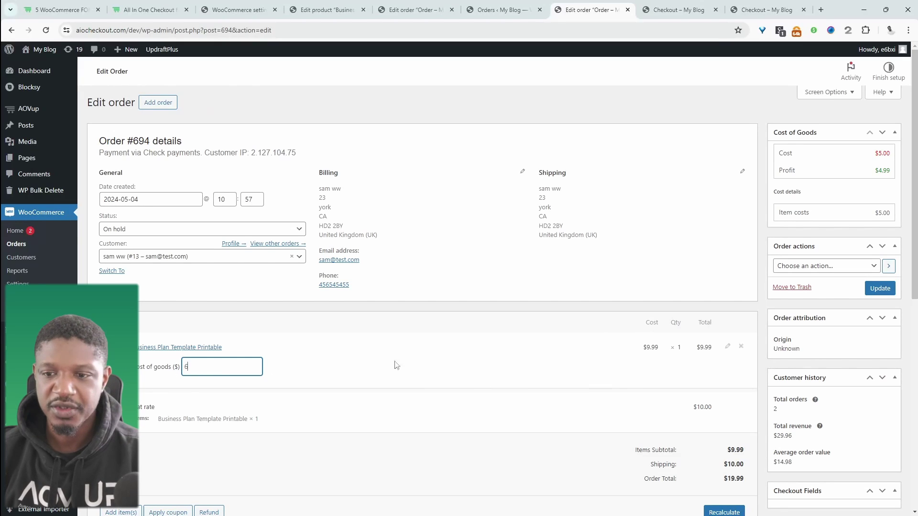
click(880, 289)
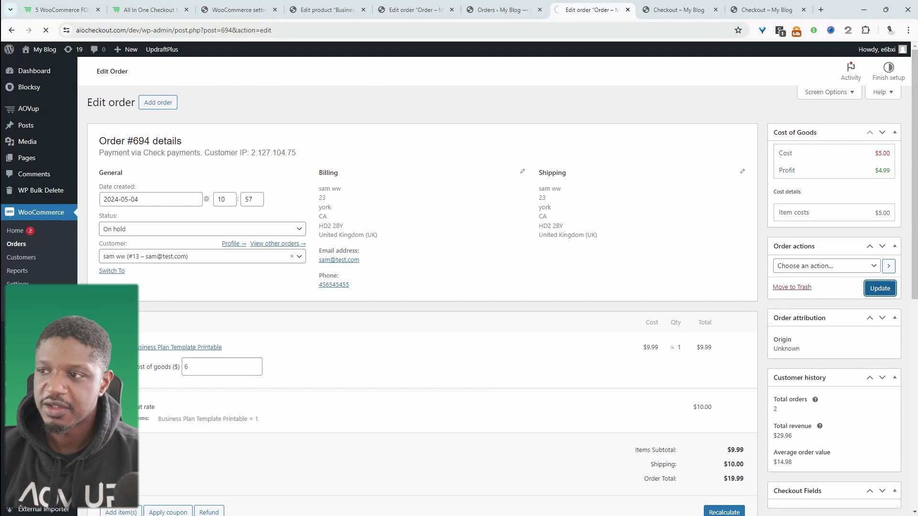
drag(883, 203, 887, 201)
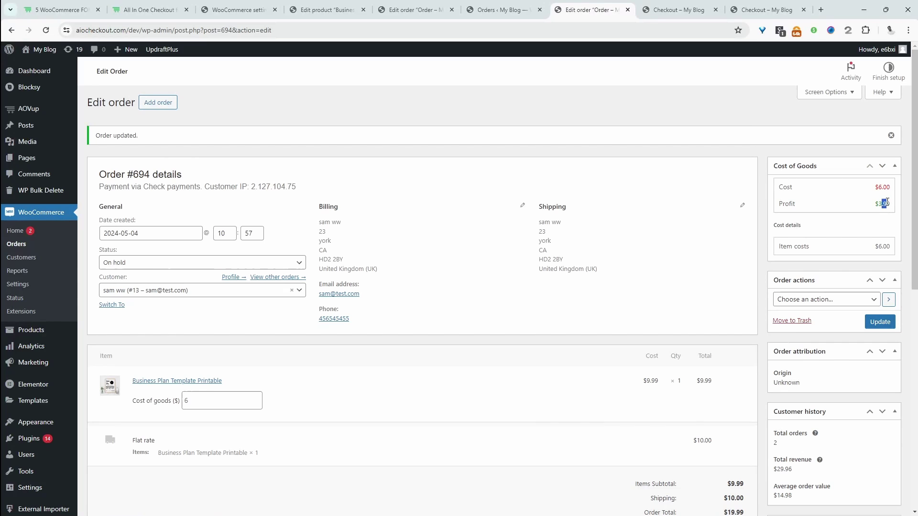
key(ctrl+a)
click(597, 109)
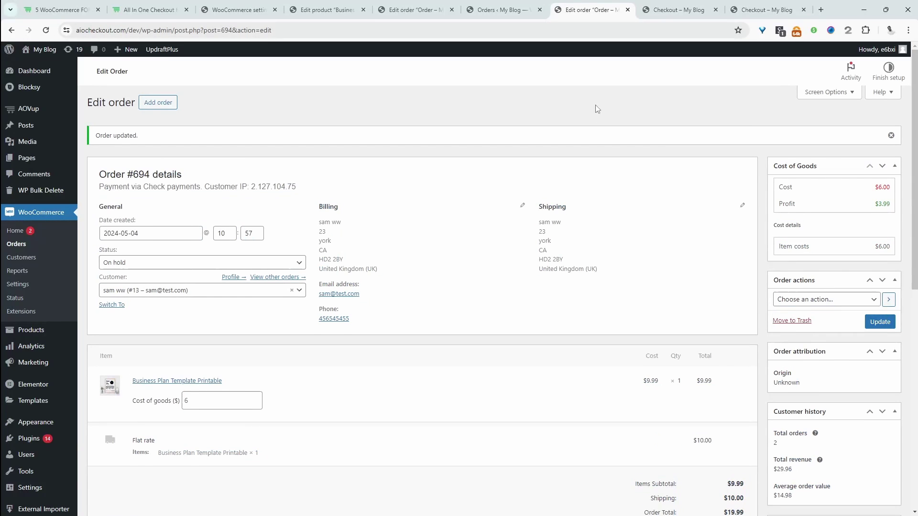